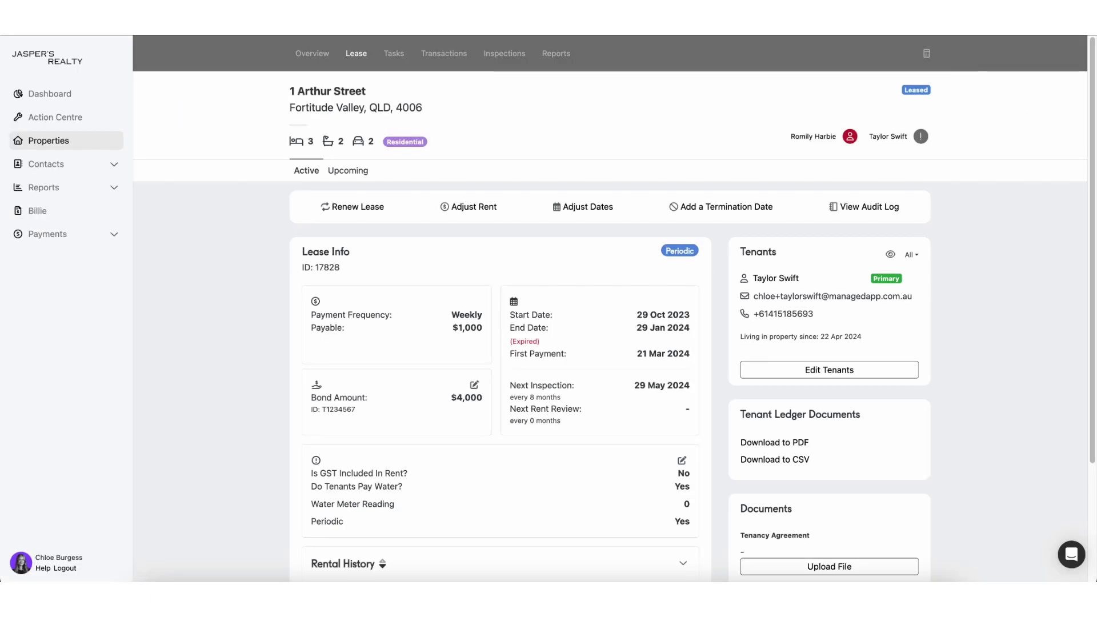
Step: Start a rent adjustment on the active lease and set the weekly rent to 1050.00
{"action": "left_click", "coordinate": [460, 209]}
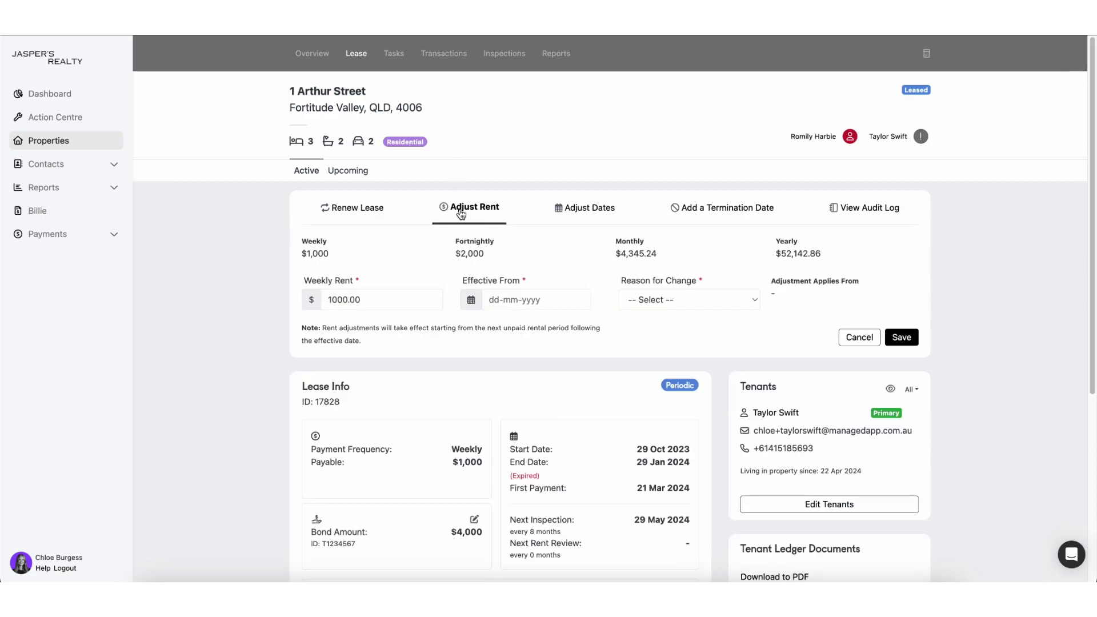
{"action": "left_click", "coordinate": [342, 300]}
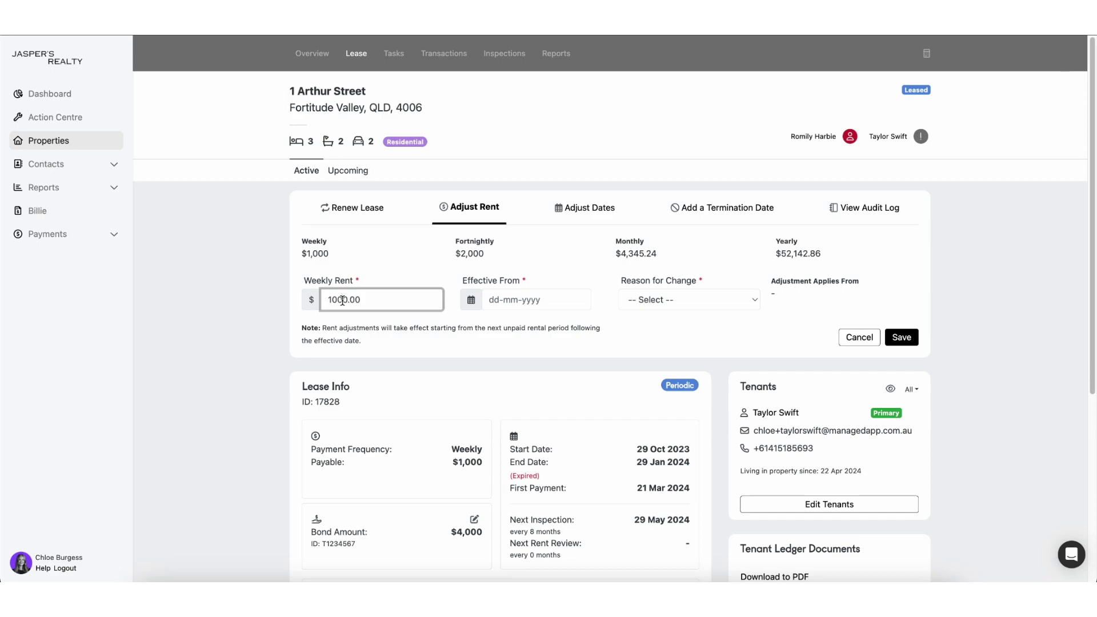
{"action": "key", "text": "BackSpace"}
{"action": "type", "text": "5"}
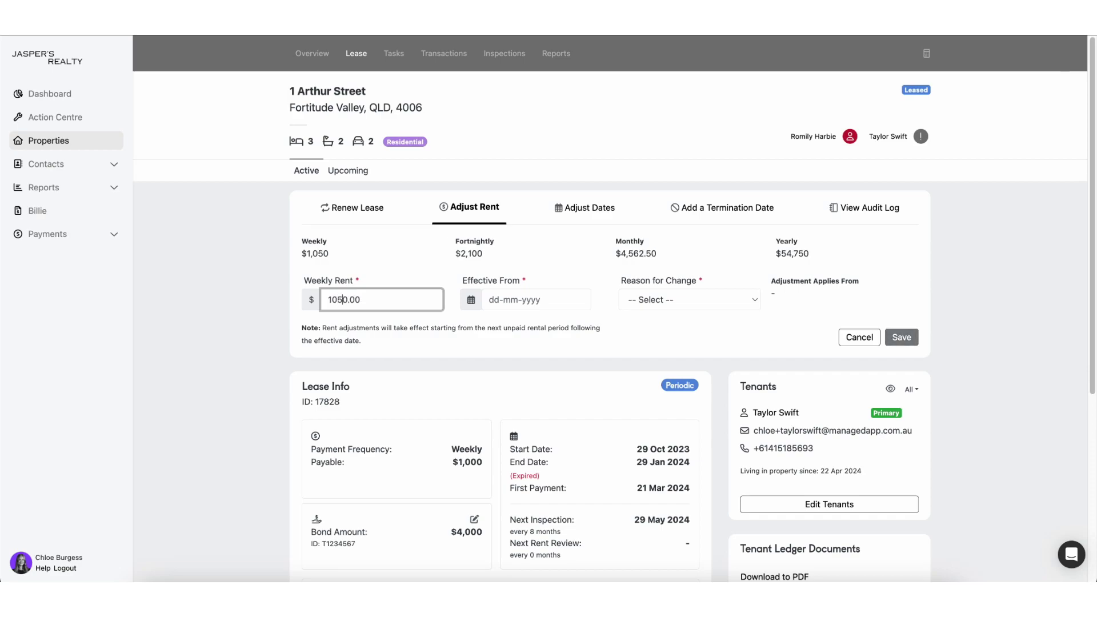
Step: Set the rent adjustment's effective date to 05-07-2024
{"action": "left_click", "coordinate": [518, 306]}
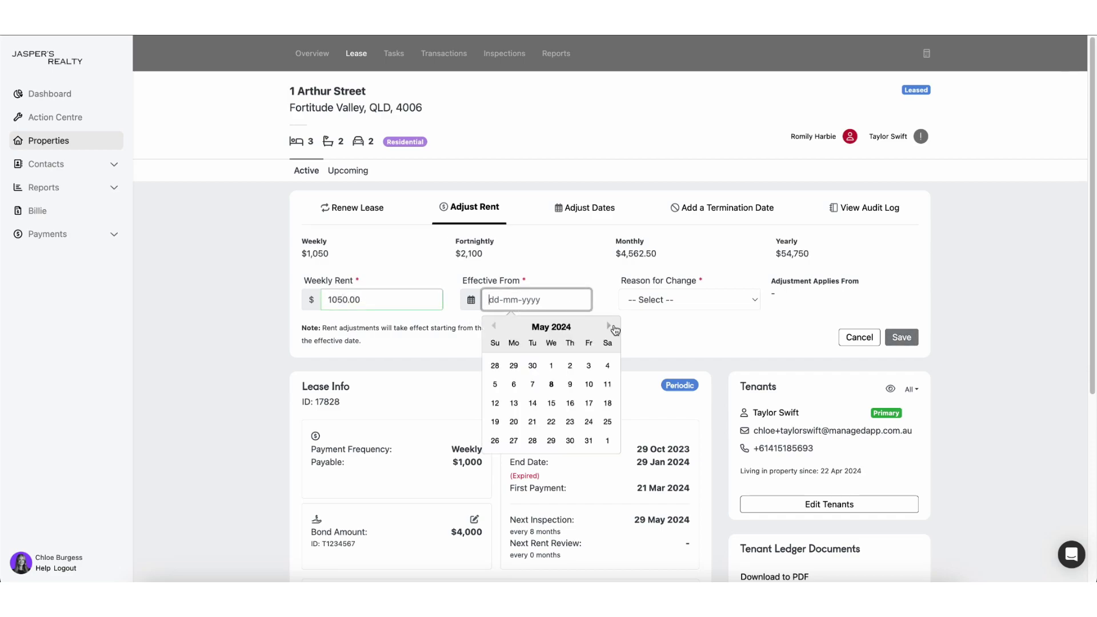
{"action": "left_click", "coordinate": [610, 327]}
{"action": "left_click", "coordinate": [612, 327]}
{"action": "left_click", "coordinate": [589, 365]}
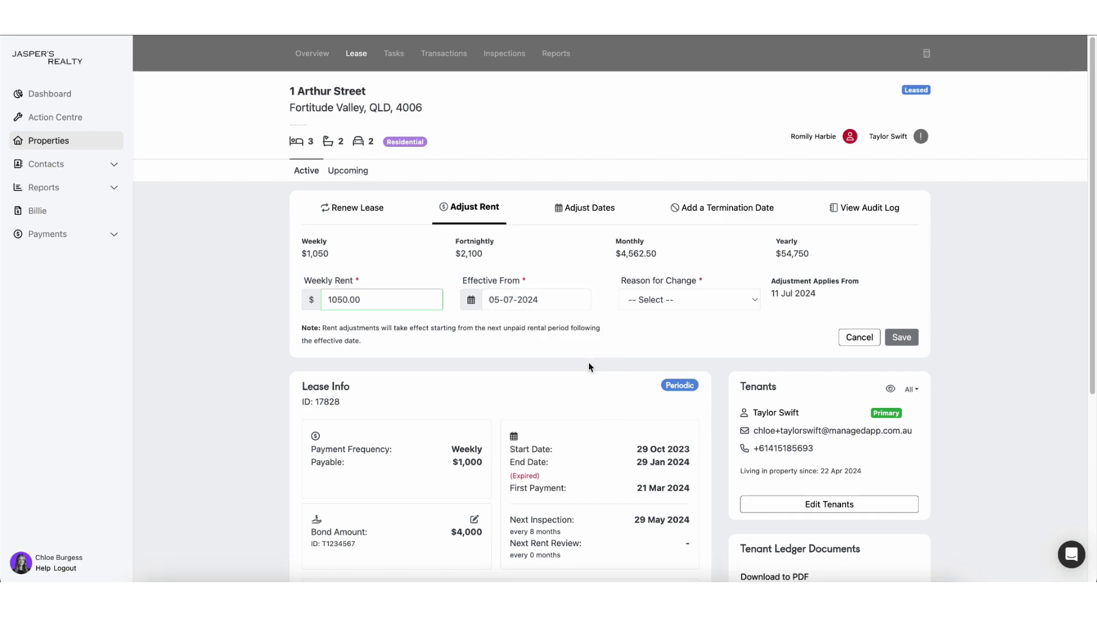
Step: Choose Rent Review as the reason for the change and save the rent adjustment
{"action": "left_click_drag", "start_coordinate": [771, 293], "coordinate": [829, 298]}
{"action": "left_click", "coordinate": [733, 293]}
{"action": "left_click", "coordinate": [723, 313]}
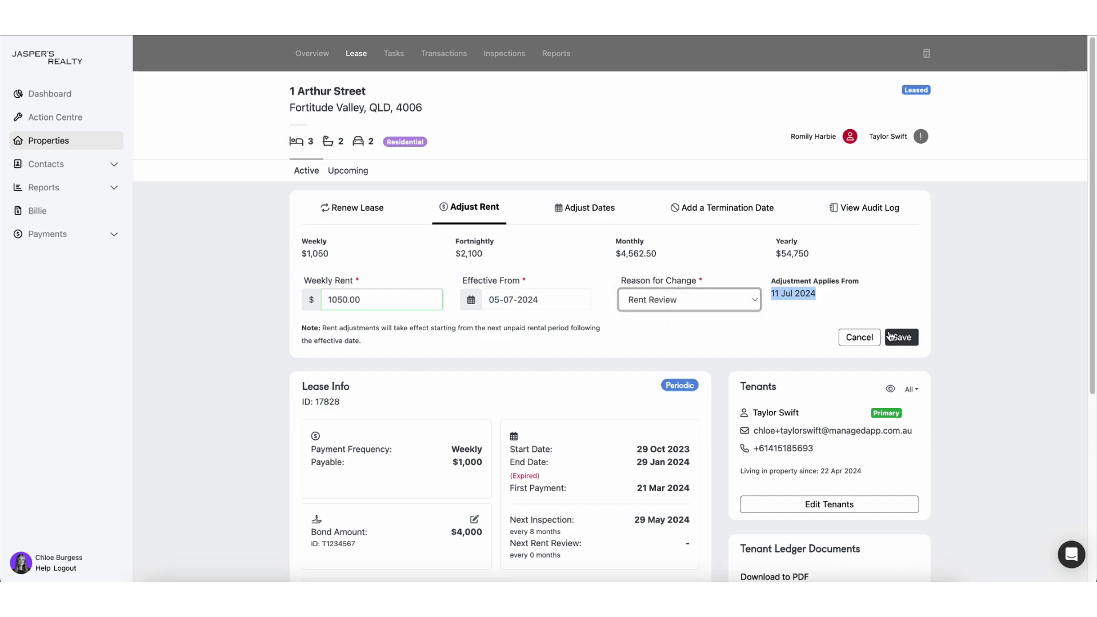
{"action": "left_click", "coordinate": [893, 336]}
Step: View the property's transactions, and consult July 2024 in the Calendar app for the rent period dates
{"action": "left_click", "coordinate": [449, 56]}
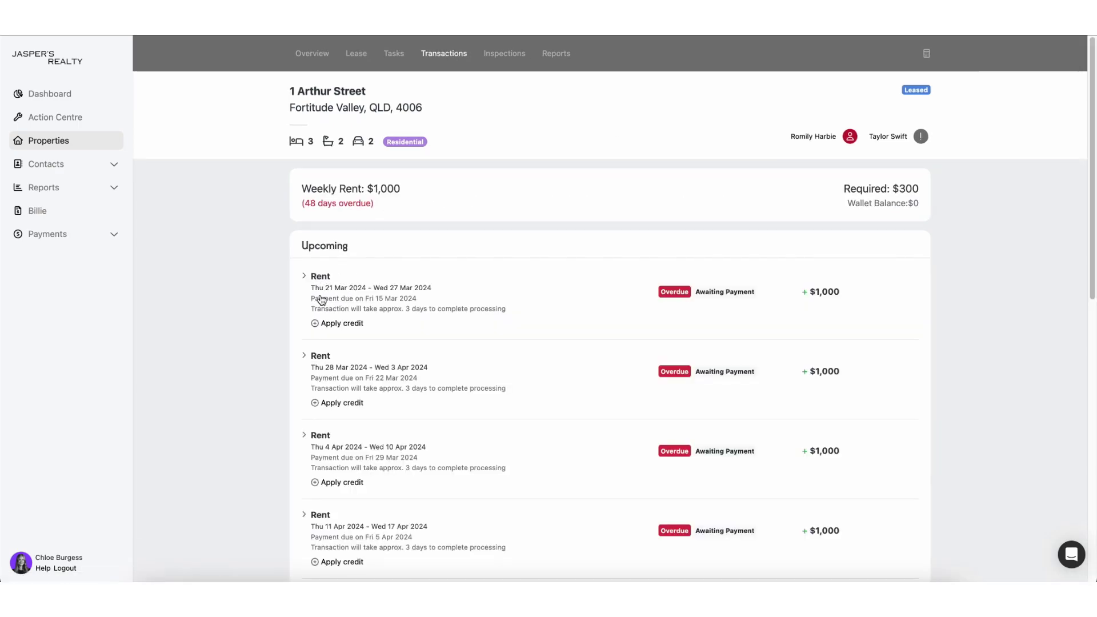
{"action": "left_click", "coordinate": [371, 579]}
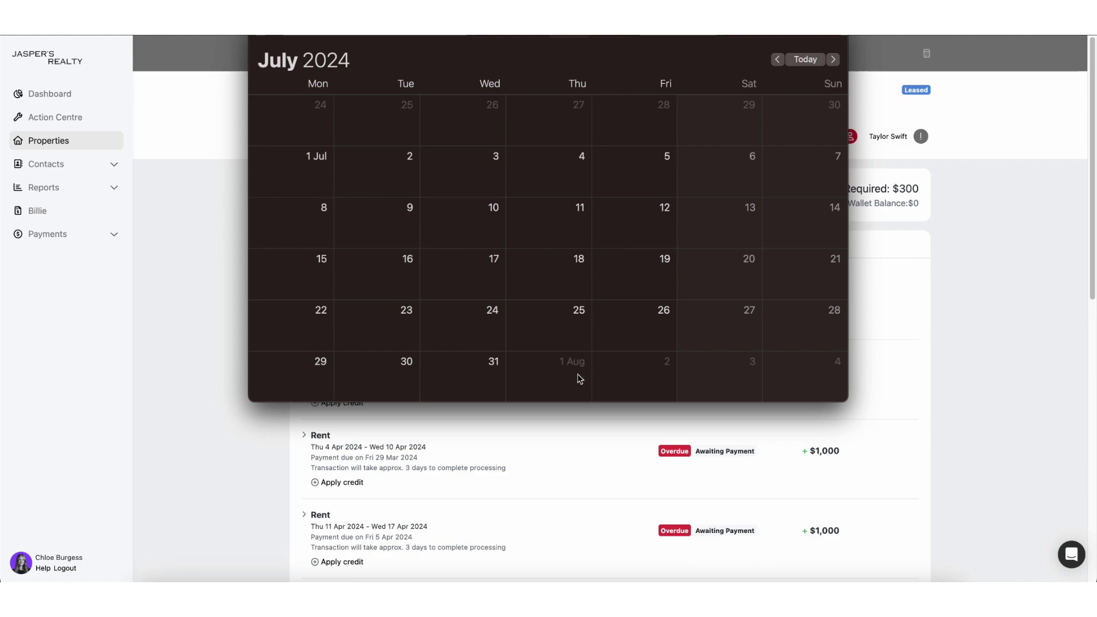
{"action": "left_click", "coordinate": [503, 525]}
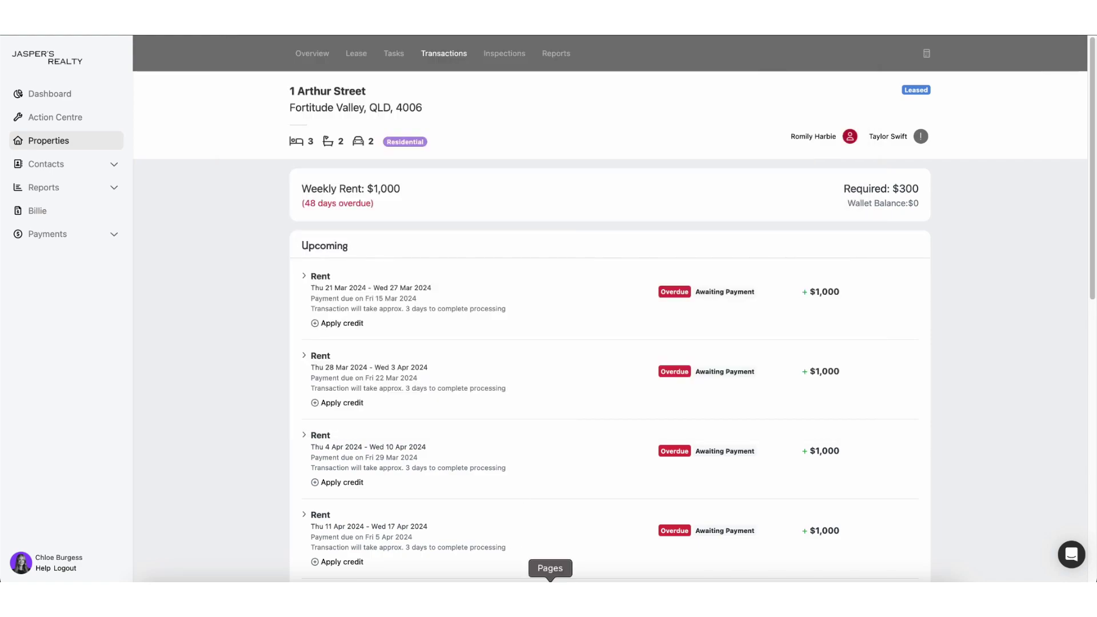
Step: Switch to Pages to review the rent increase notes and system increase date, and return to the property's transactions
{"action": "left_click", "coordinate": [550, 580]}
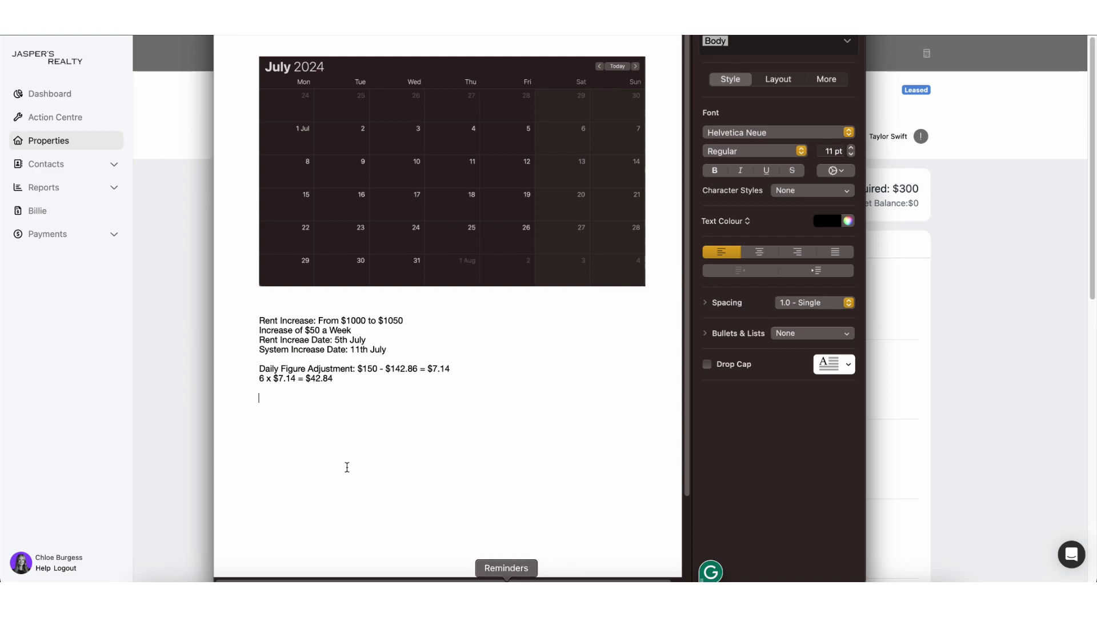
{"action": "left_click", "coordinate": [259, 320]}
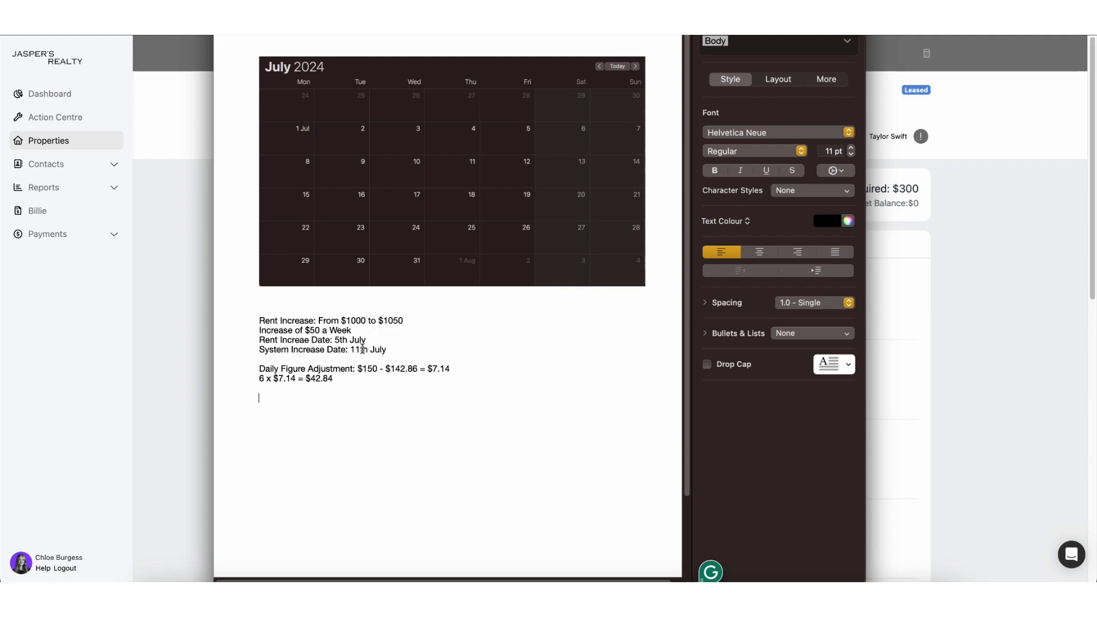
{"action": "left_click_drag", "start_coordinate": [352, 350], "coordinate": [402, 350]}
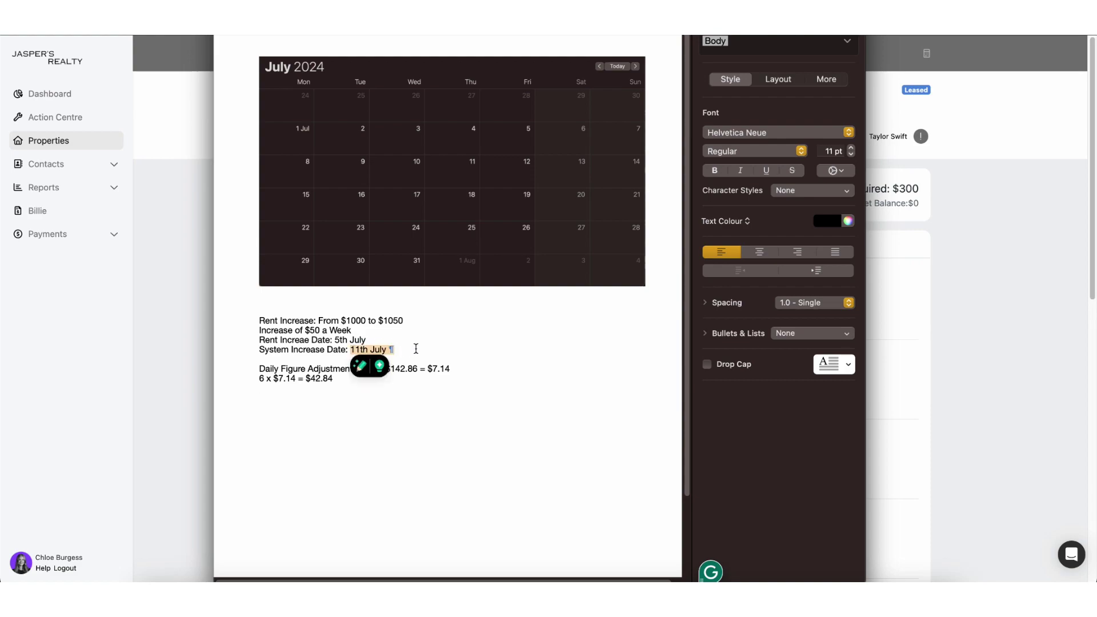
{"action": "left_click", "coordinate": [445, 350]}
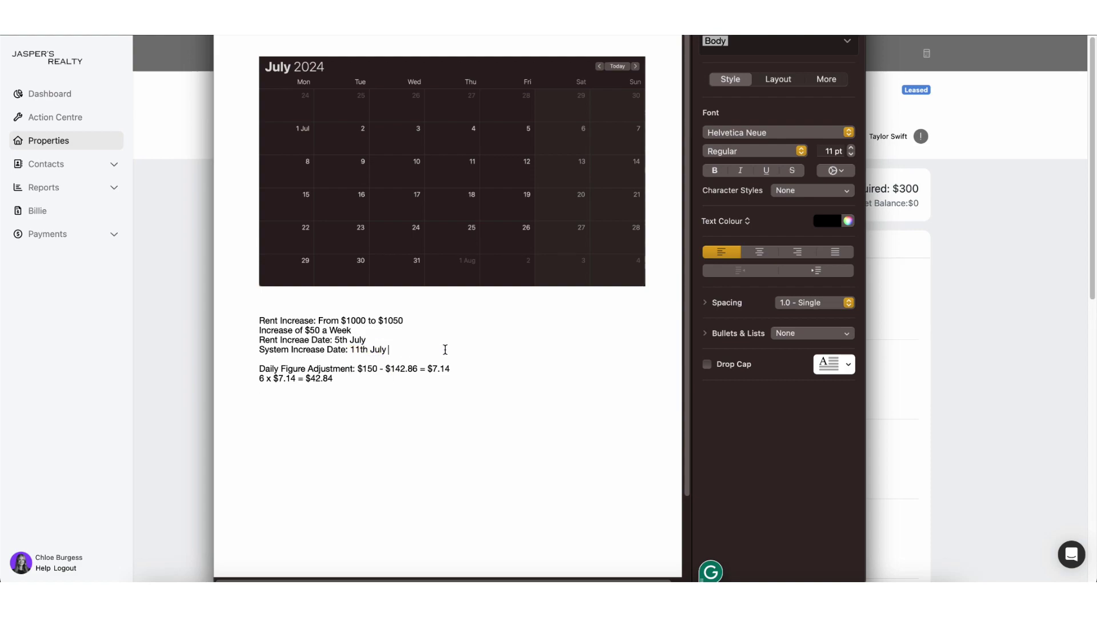
{"action": "left_click", "coordinate": [909, 149]}
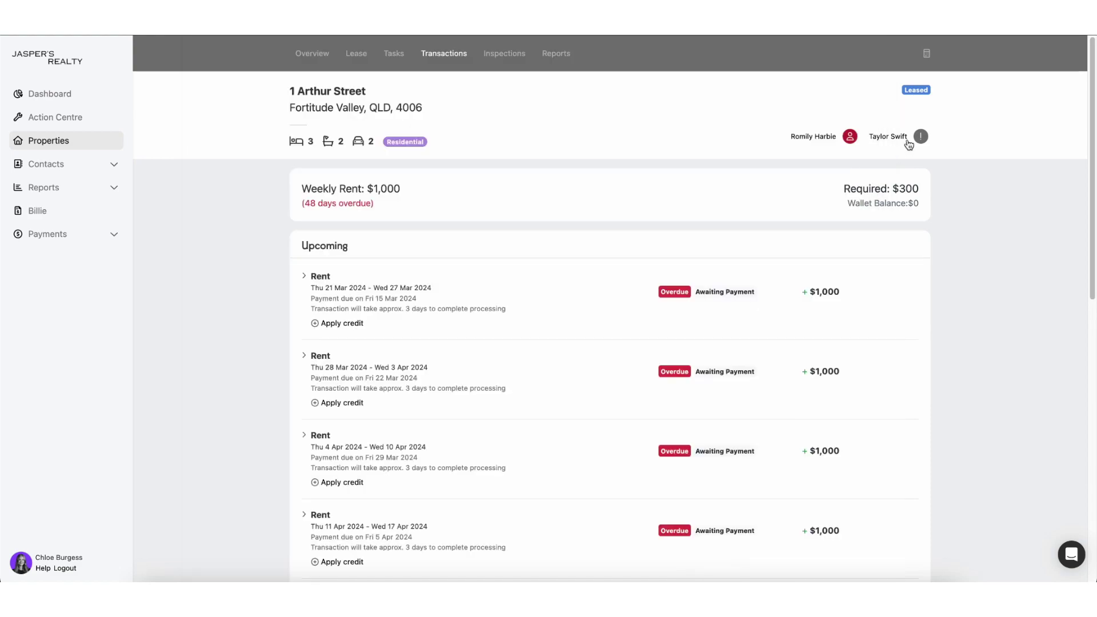
Step: Use the rent calculator to compare the daily rent for weekly amounts of 1000.00 and 1050.00
{"action": "left_click", "coordinate": [927, 55]}
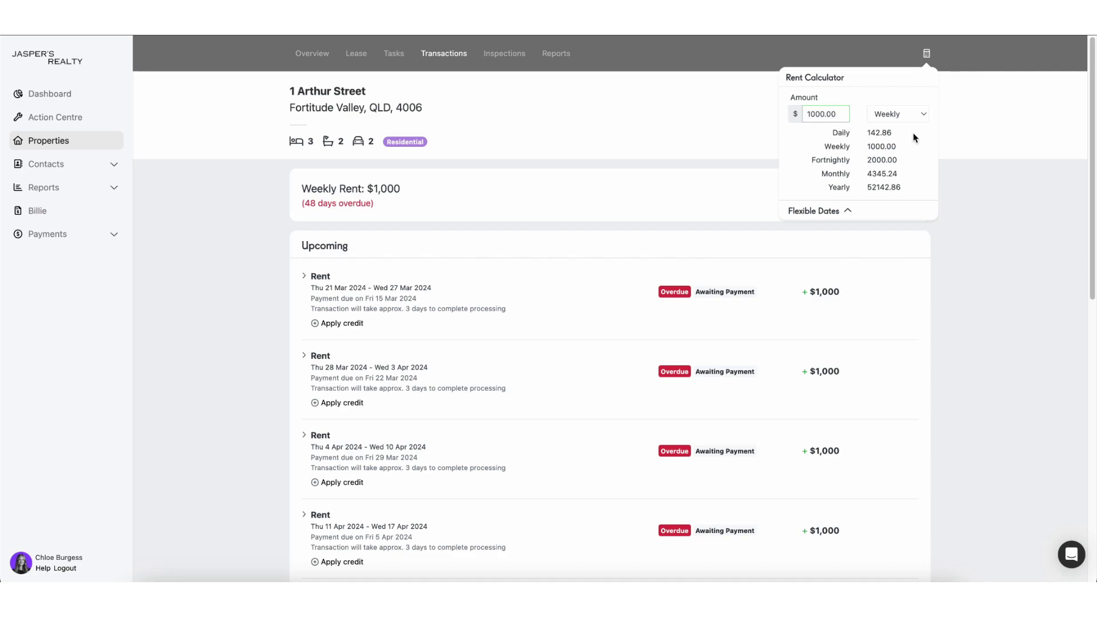
{"action": "left_click", "coordinate": [821, 114]}
{"action": "key", "text": "BackSpace"}
{"action": "type", "text": "5"}
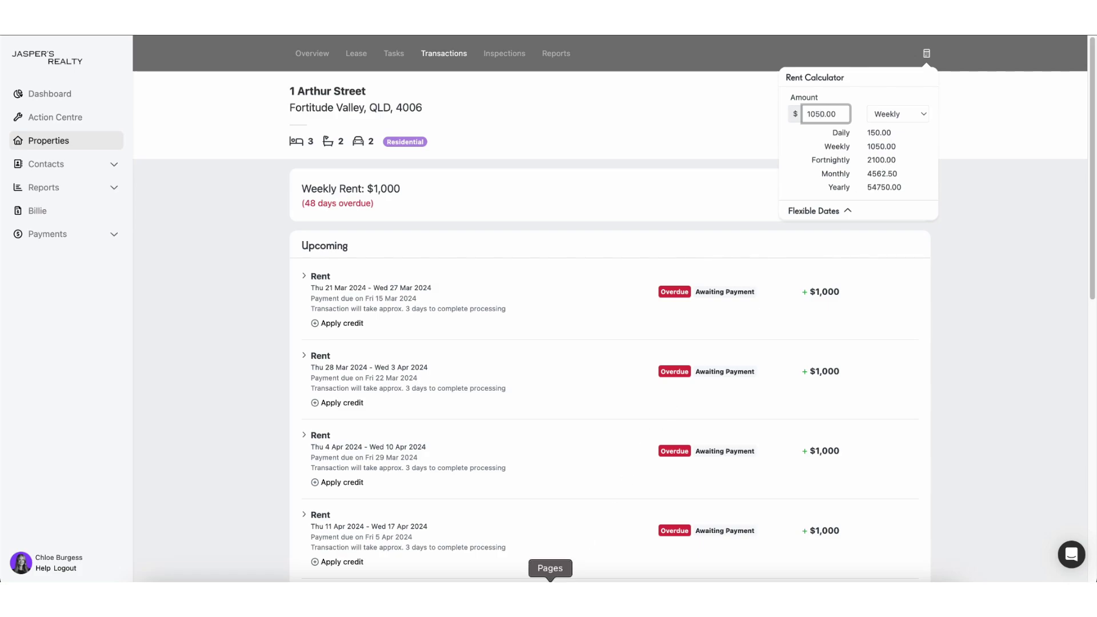
Step: Switch to Pages to examine the six-day rent adjustment calculation, and return to the property's transactions
{"action": "left_click", "coordinate": [550, 581]}
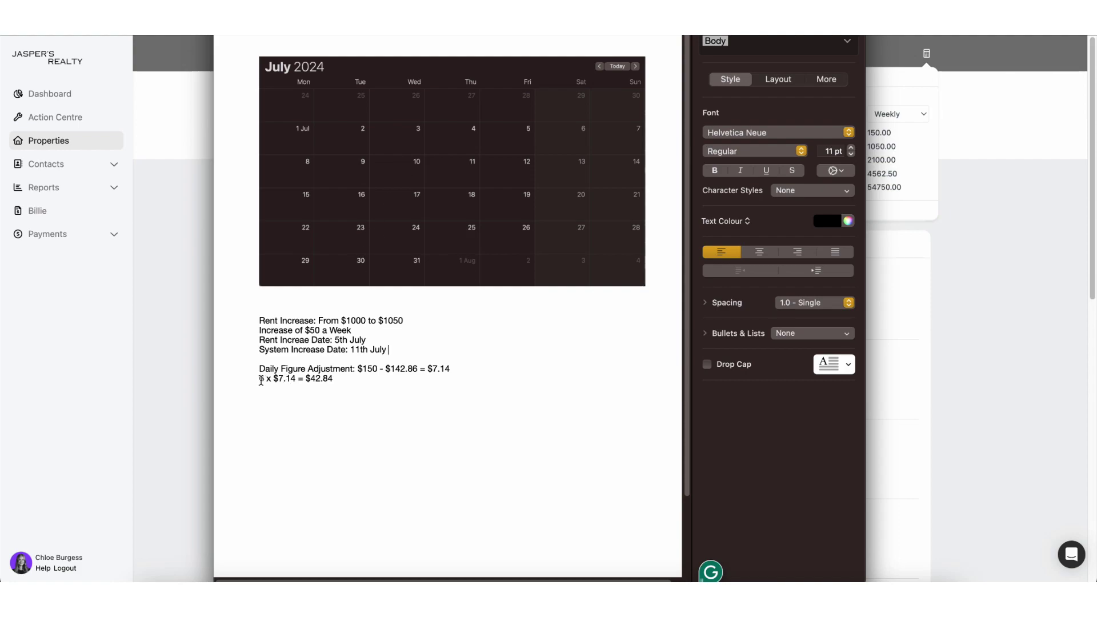
{"action": "left_click_drag", "start_coordinate": [306, 379], "coordinate": [359, 377]}
{"action": "left_click", "coordinate": [359, 377]}
{"action": "left_click", "coordinate": [928, 320]}
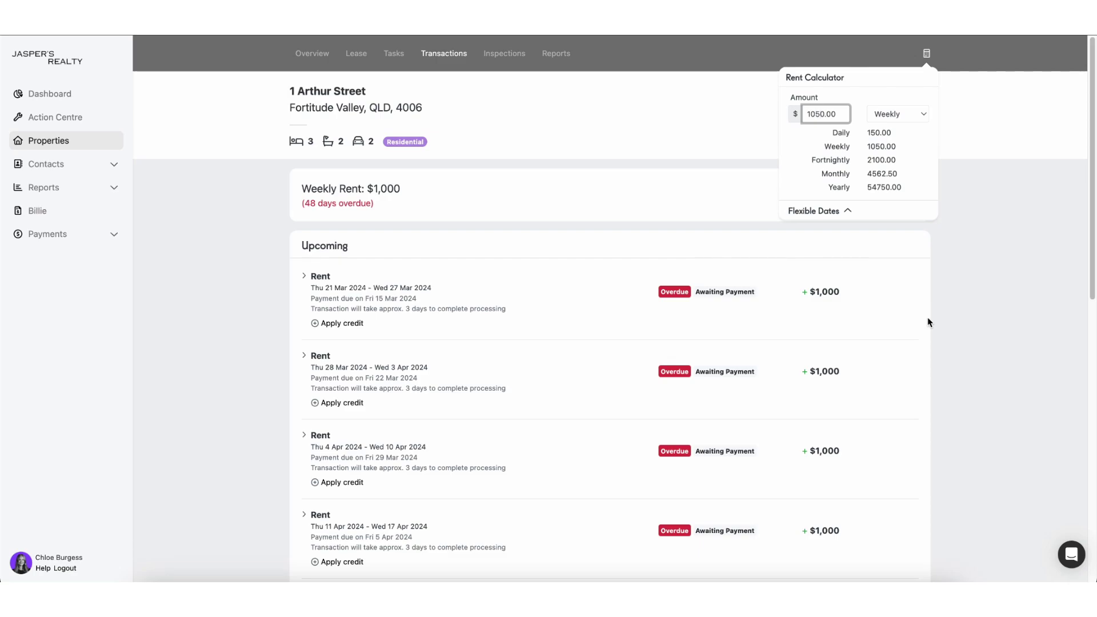
Step: Return to the property's lease details and check the rent calculator there before closing it
{"action": "left_click", "coordinate": [496, 104]}
{"action": "left_click", "coordinate": [350, 55]}
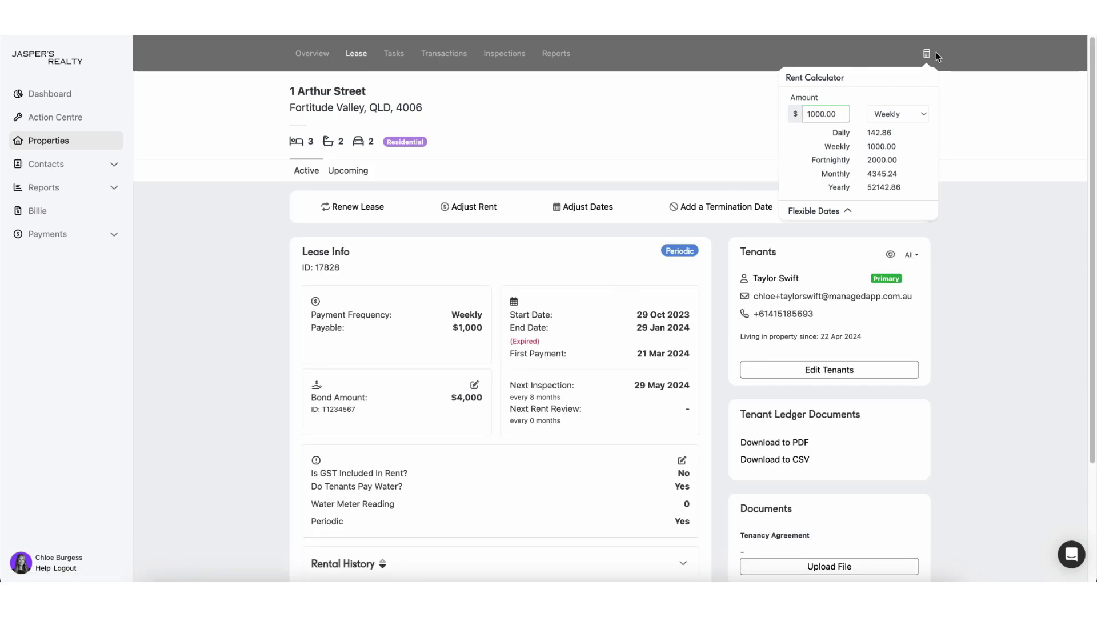
{"action": "left_click", "coordinate": [927, 55]}
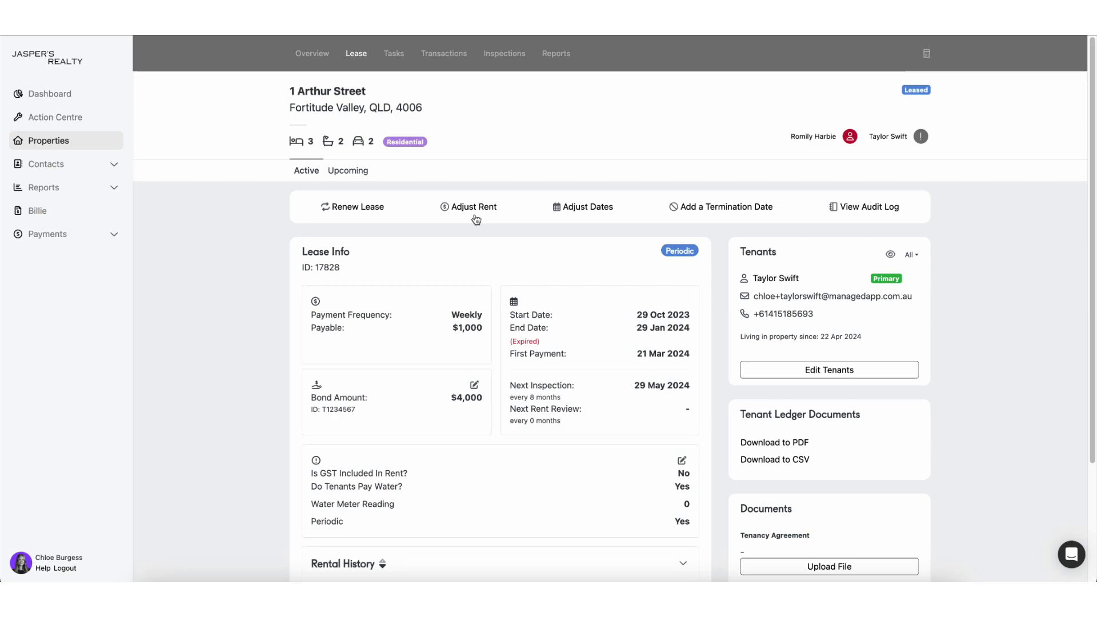
Step: Expand the lease's rental history and request deletion of the 11 Jul 2024 rent change, but decline the confirmation
{"action": "scroll", "coordinate": [483, 240], "scroll_direction": "down", "scroll_amount": 3}
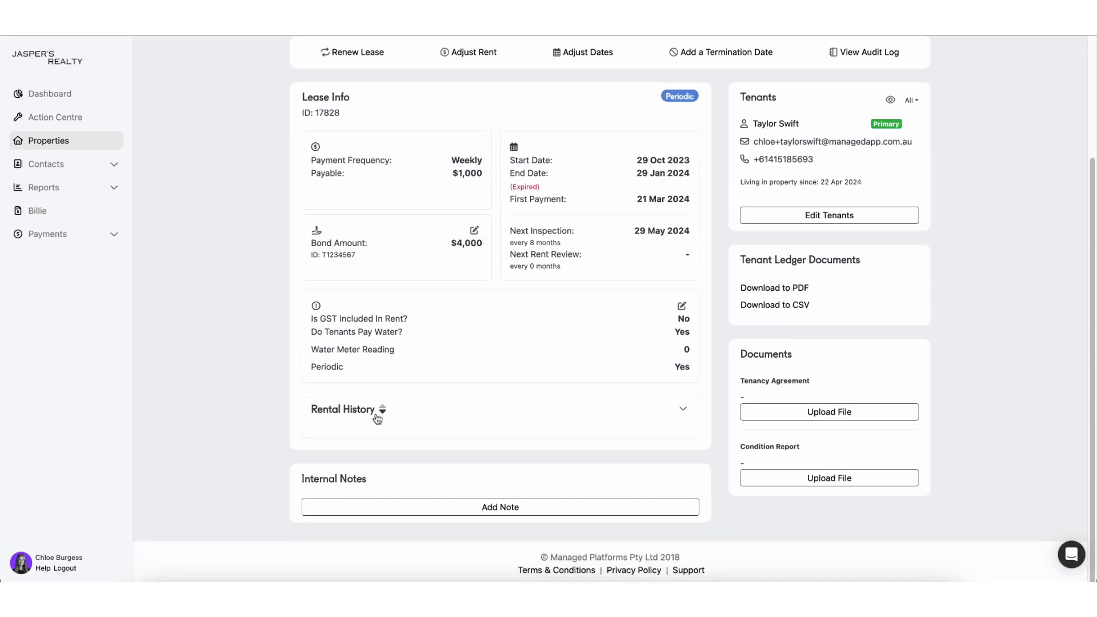
{"action": "left_click", "coordinate": [688, 412]}
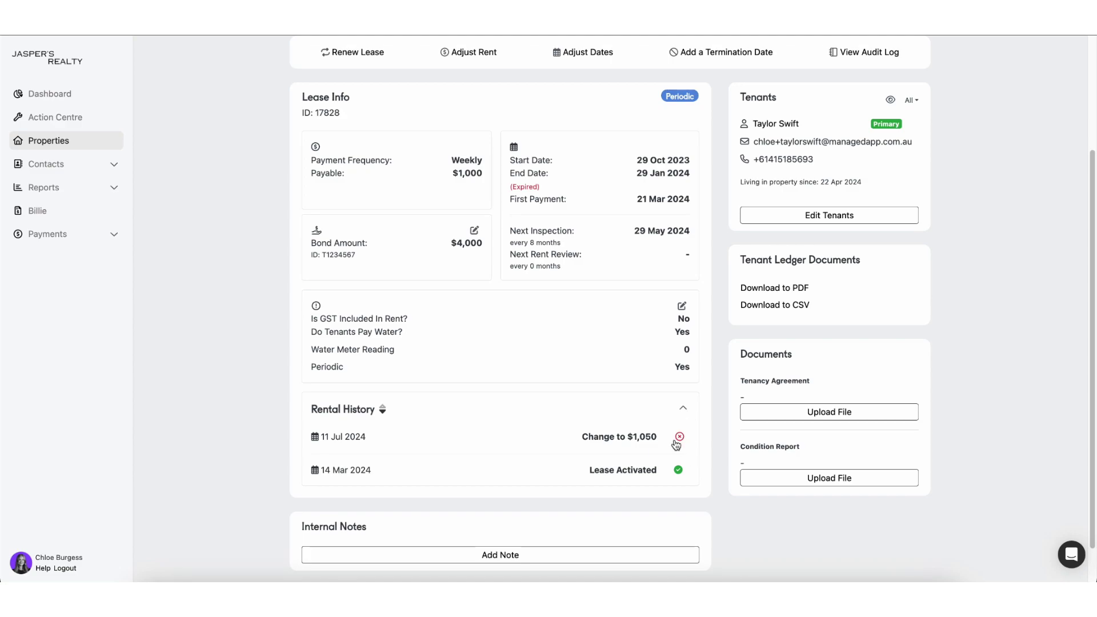
{"action": "left_click", "coordinate": [679, 436]}
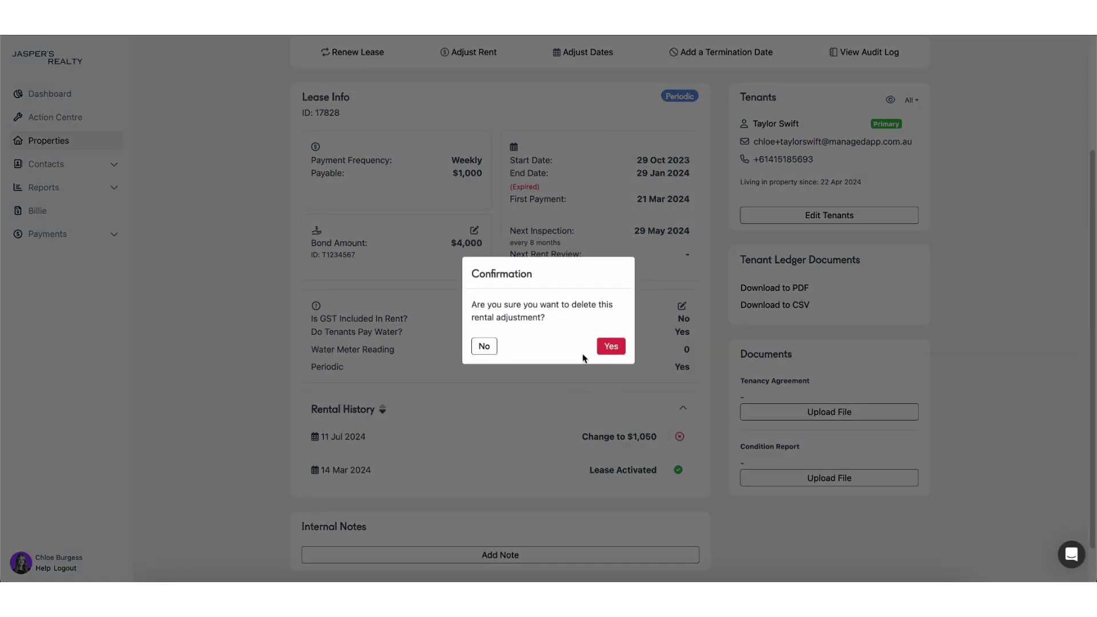
{"action": "left_click", "coordinate": [487, 350]}
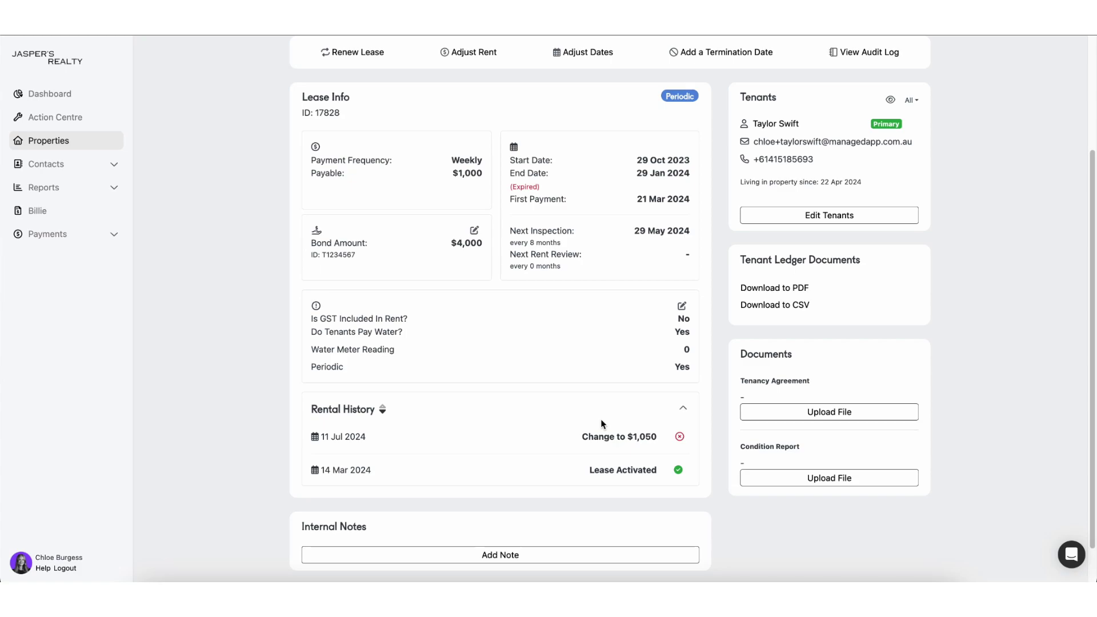